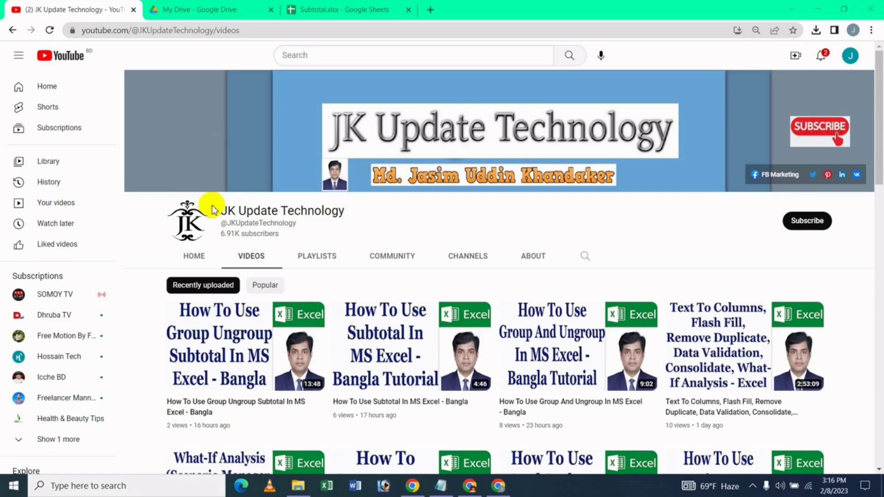
Switch from YouTube to the Subtotal.xlsx spreadsheet tab in Google Sheets.
left_click(378, 7)
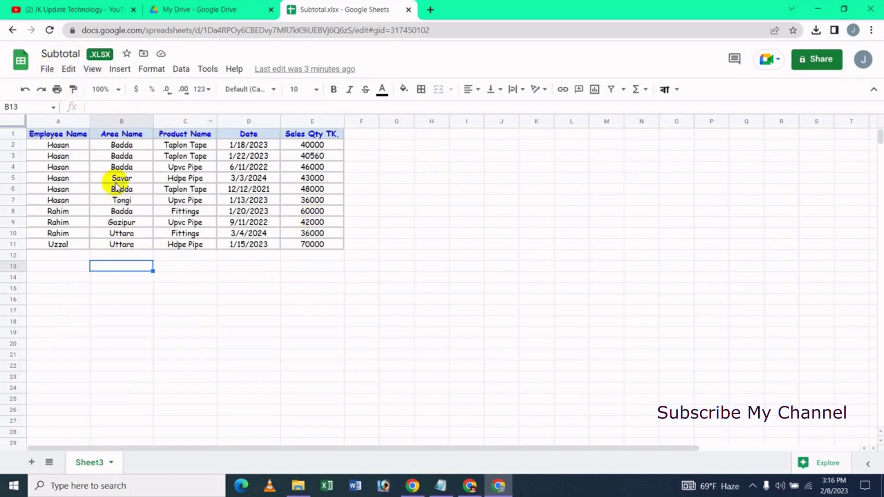
left_click(199, 201)
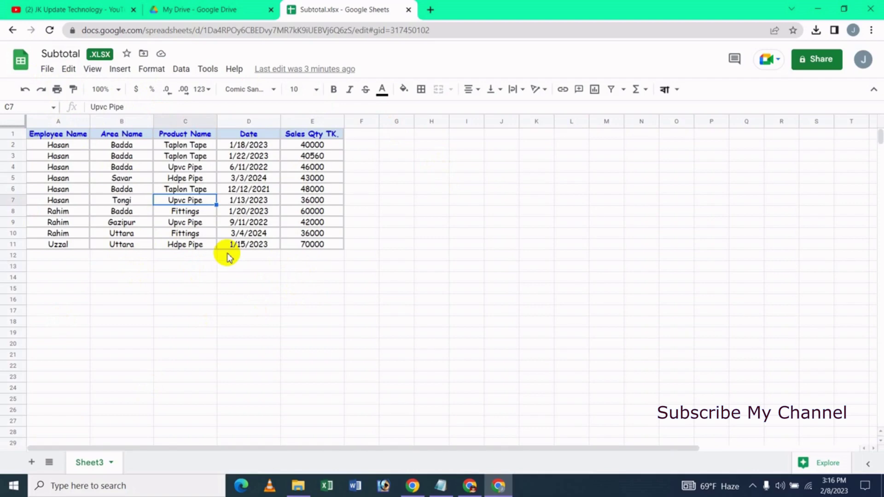
left_click(64, 256)
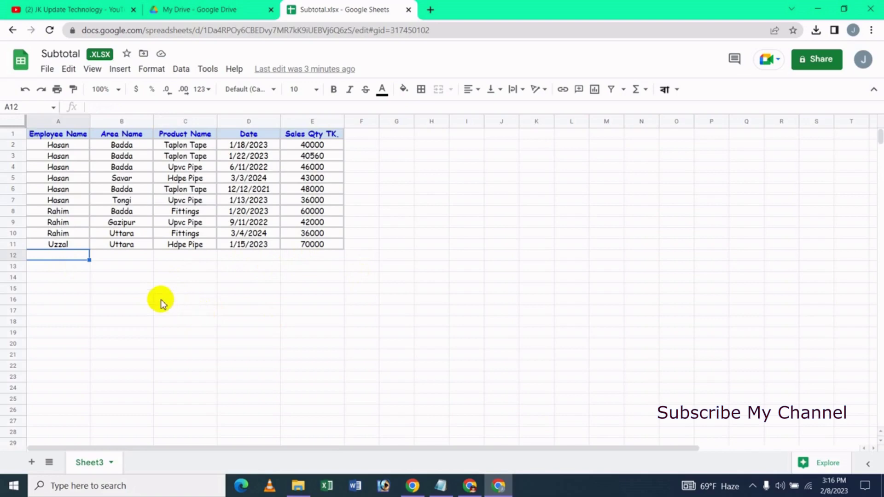
left_click(125, 269)
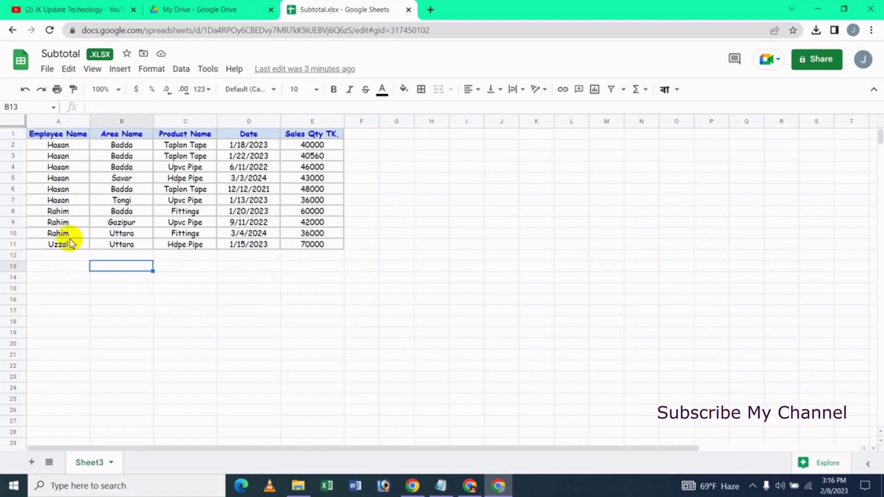
Open File > Share > Publish to web with the scope left on Entire Document.
left_click(47, 69)
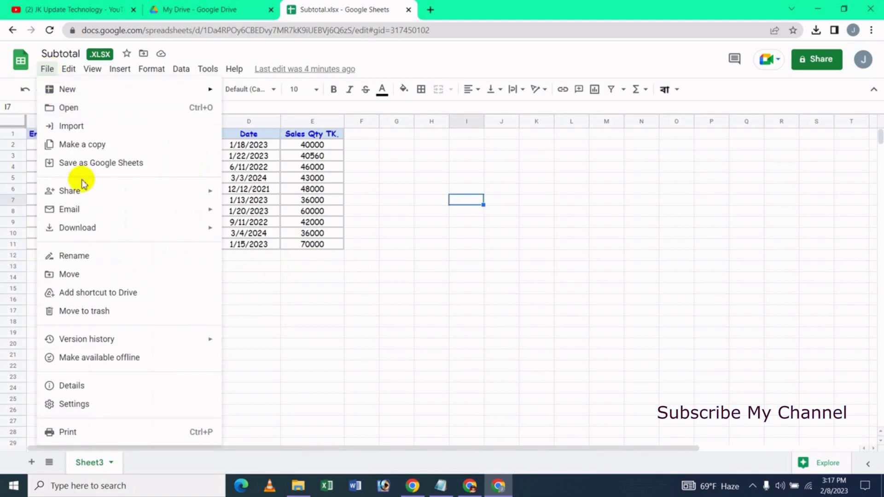
mouse_move(70, 191)
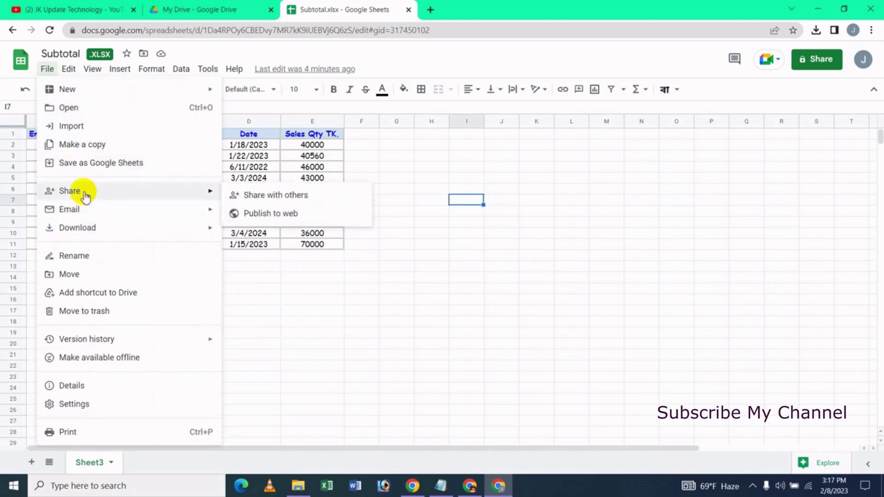
left_click(284, 221)
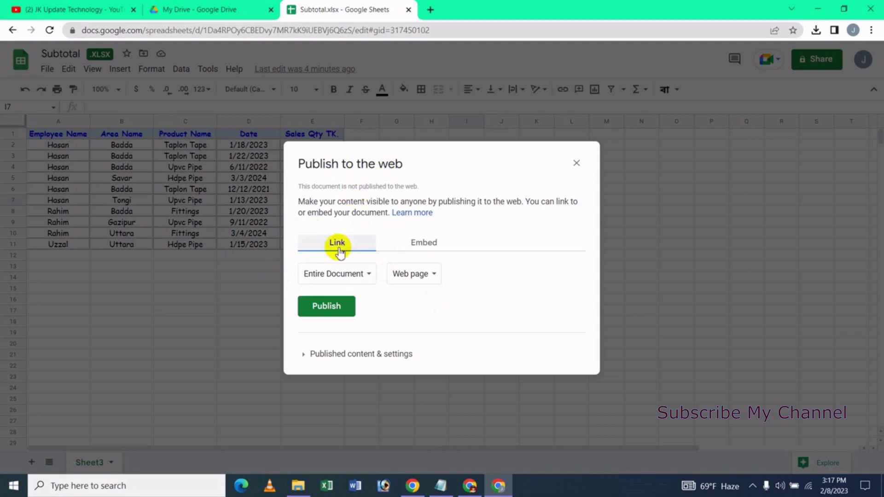
left_click(345, 313)
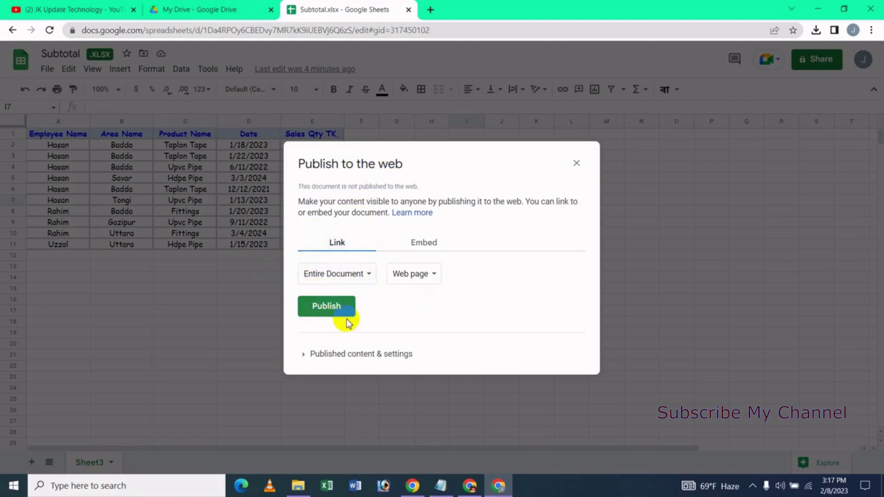
left_click(315, 307)
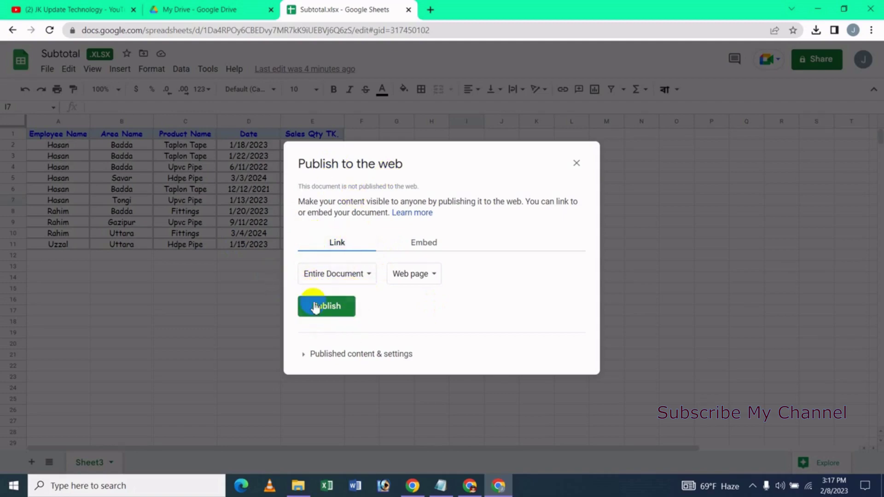
left_click(371, 282)
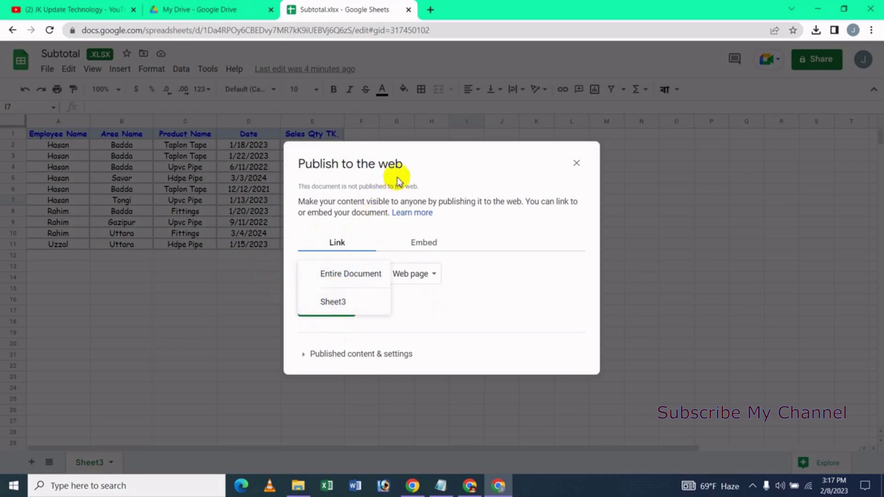
left_click(125, 182)
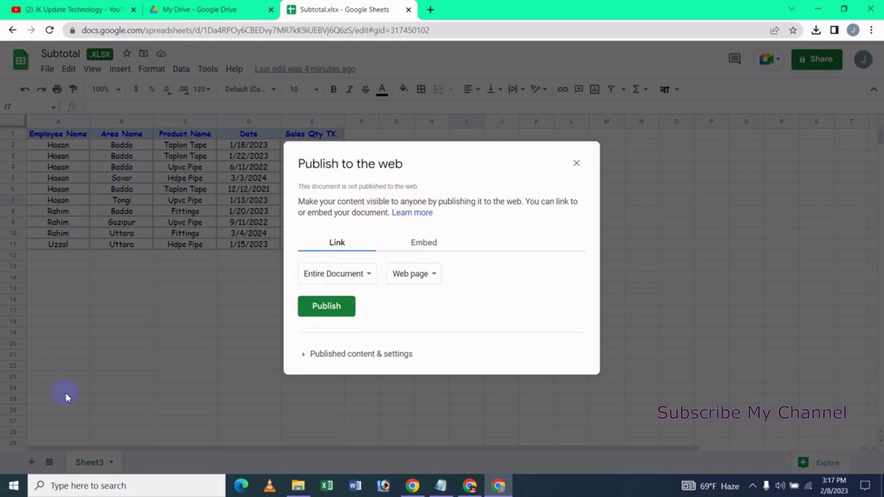
left_click(197, 157)
left_click(362, 275)
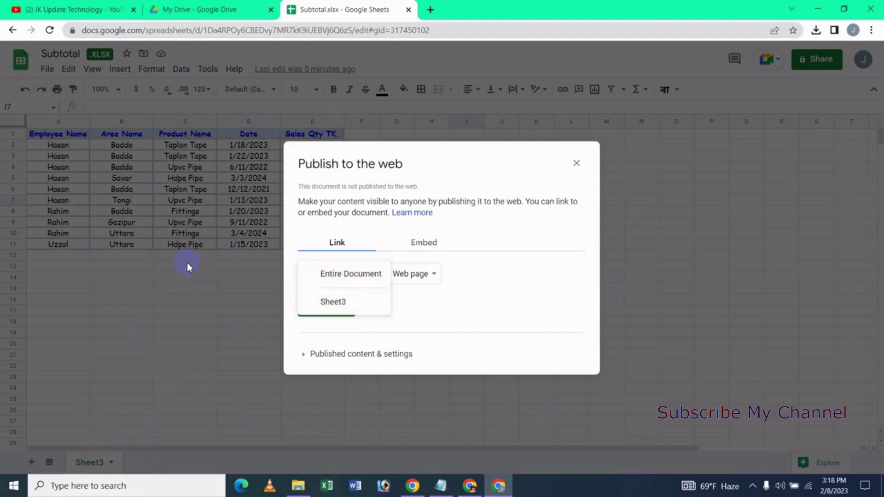
left_click(335, 275)
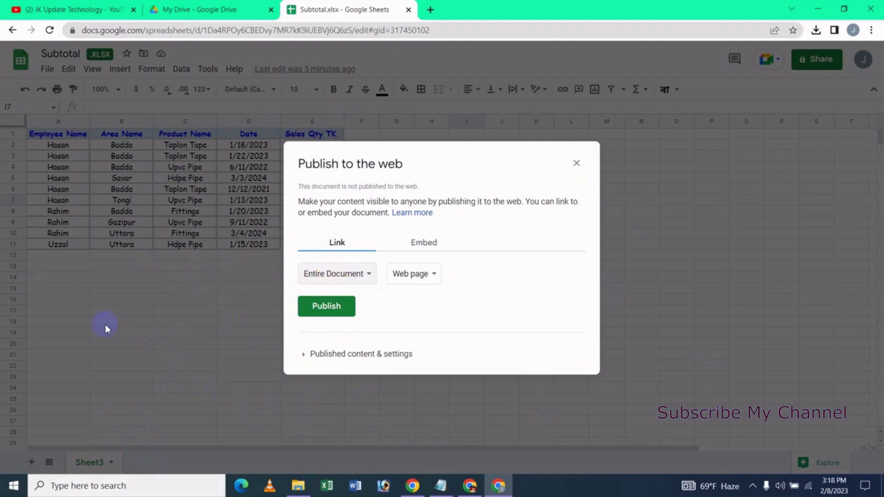
Publish the whole spreadsheet as a Web page, confirm with OK, then switch to Excel.
left_click(430, 276)
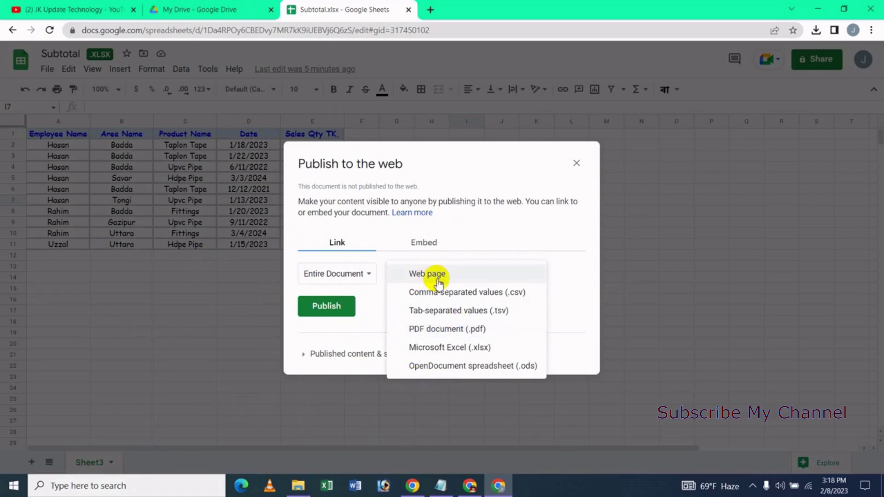
left_click(428, 275)
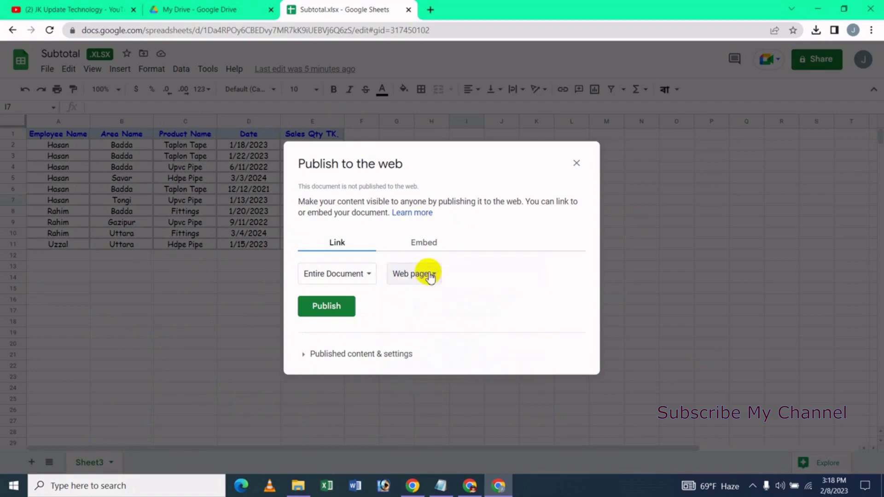
left_click(332, 309)
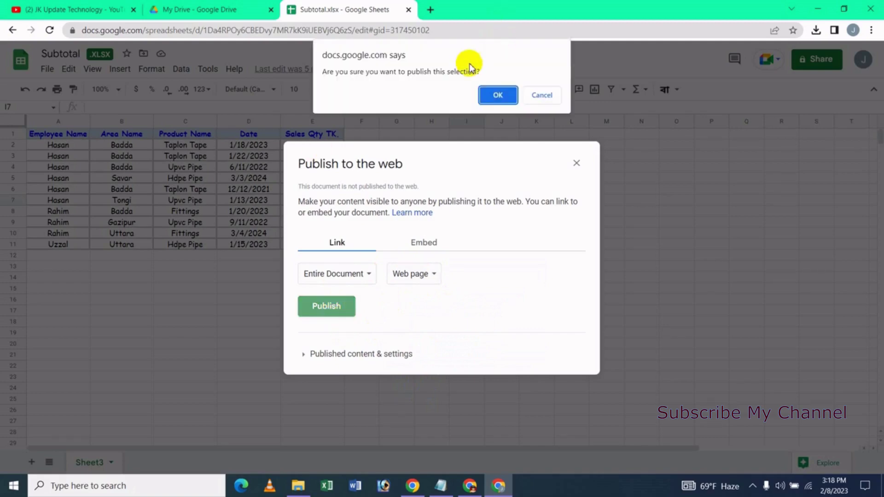
left_click(496, 96)
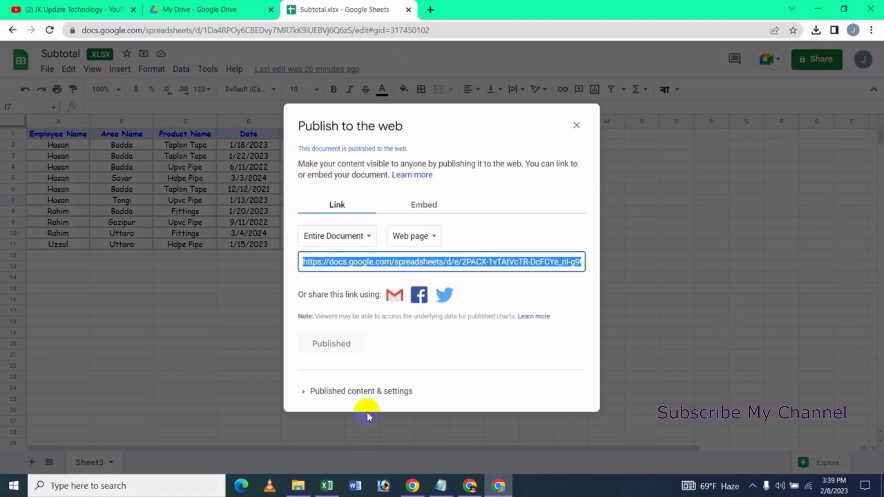
left_click(327, 484)
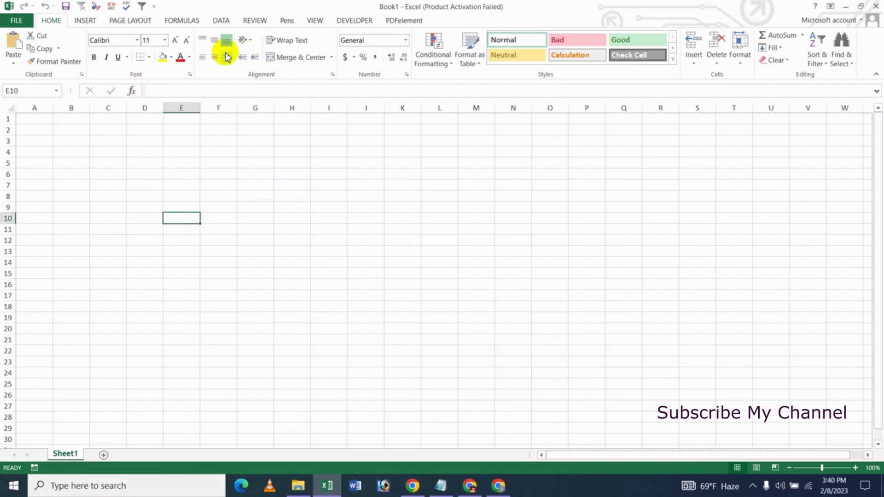
Start a Data > From Web query with the published pubhtml link pasted as the address.
left_click(221, 23)
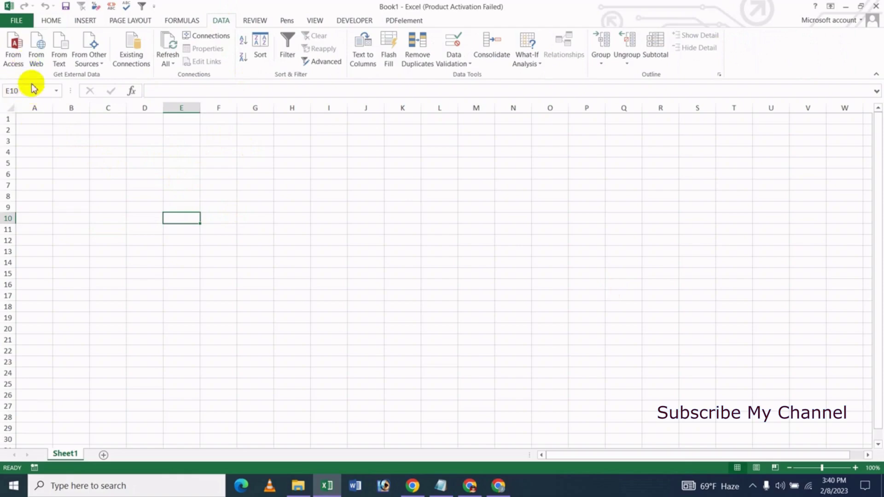
left_click(36, 59)
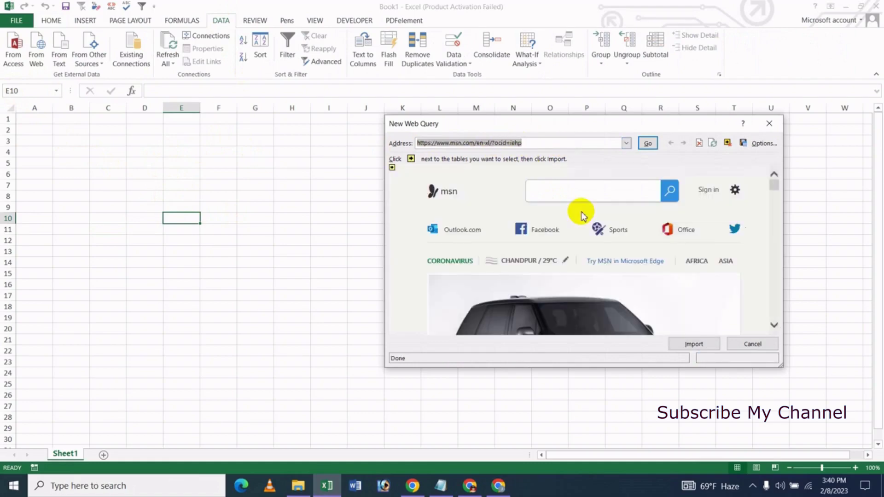
key("BackSpace")
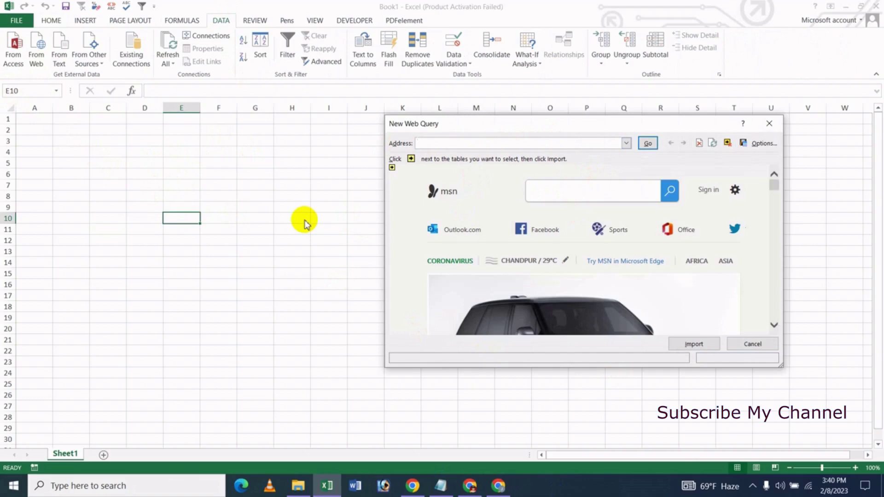
key("ctrl+v")
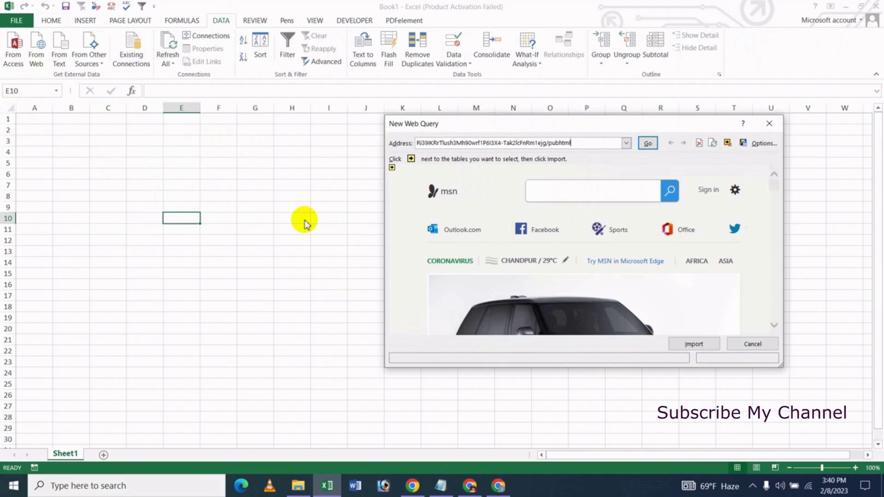
Load the published link, dismiss the script error, and import the table to existing worksheet $E$10.
left_click(648, 144)
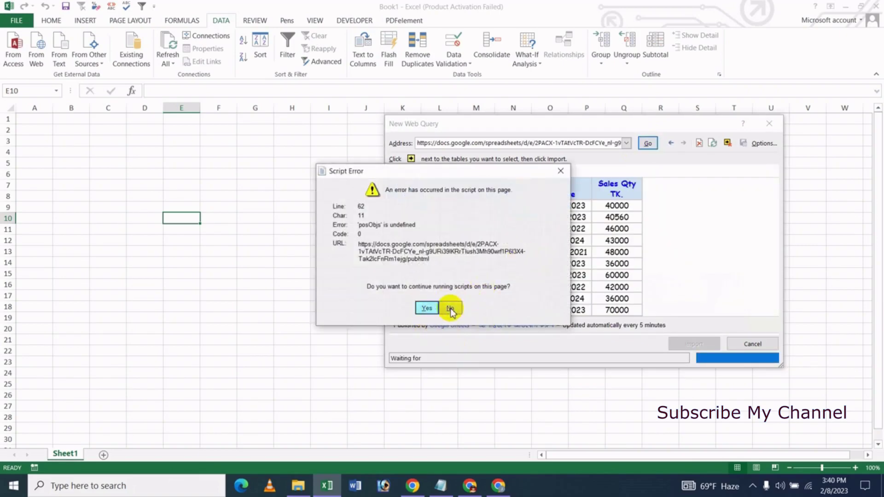
left_click(426, 308)
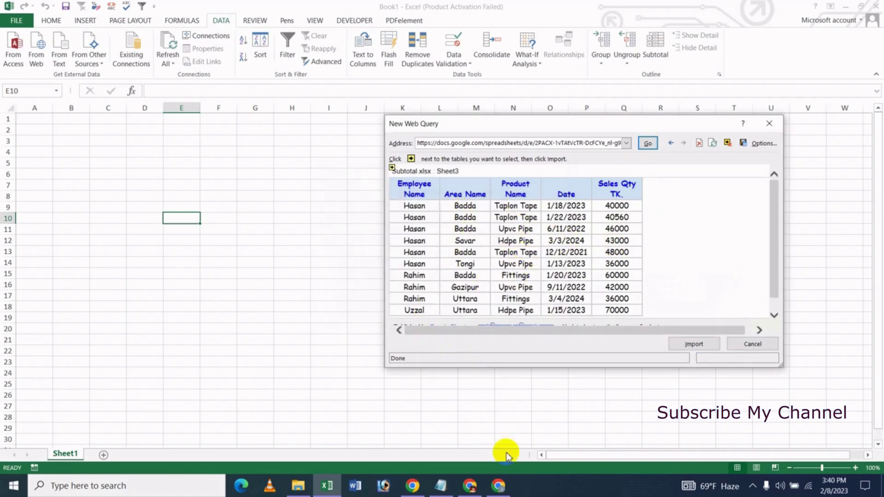
left_click(507, 481)
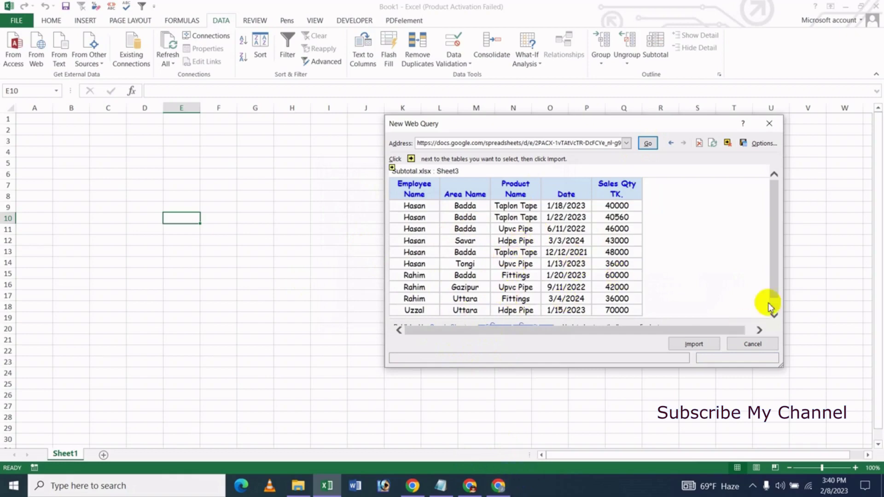
left_click(687, 345)
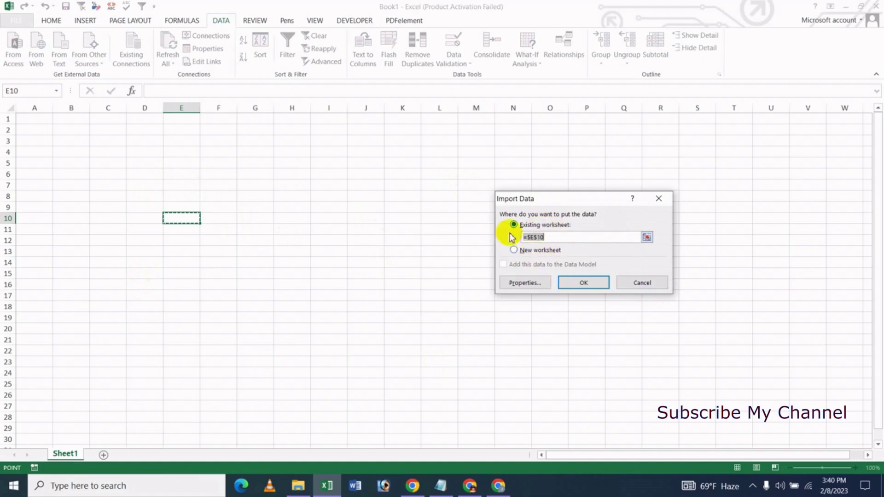
Confirm the import so the sales table fills Sheet1 rows 12 to 22.
left_click(584, 284)
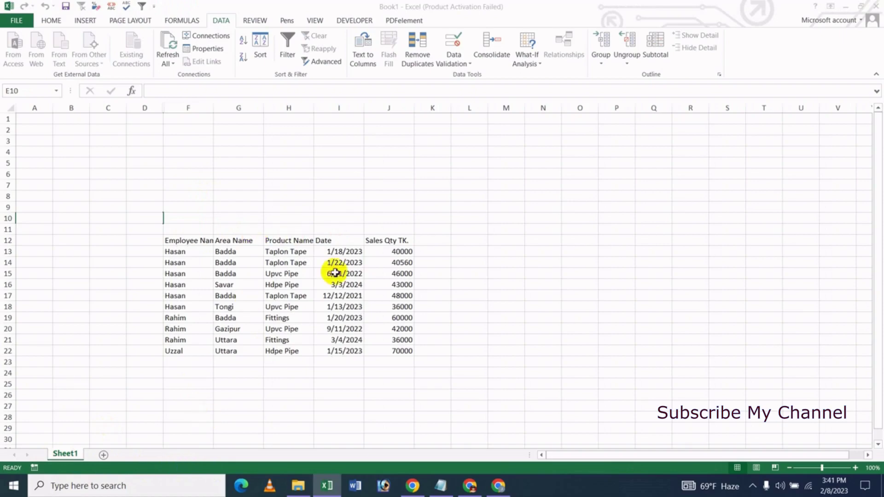
left_click(469, 272)
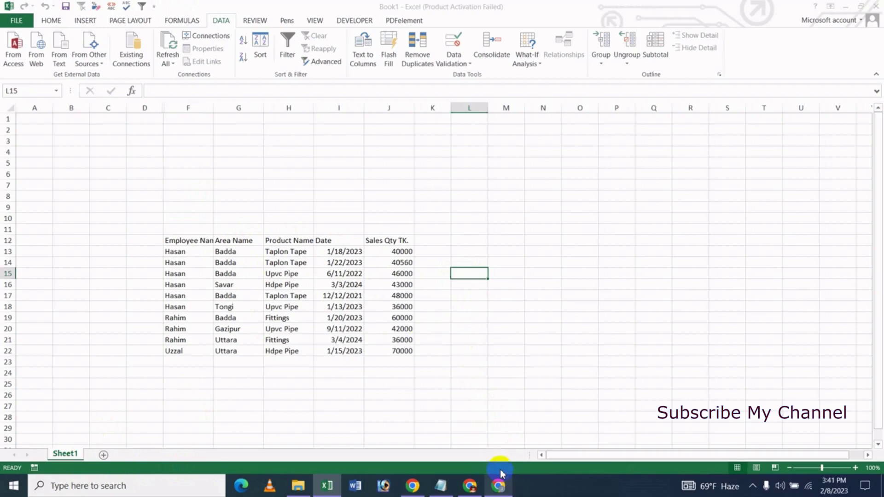
Close the Publish to the web dialog and compare the Sheets table with Excel's imported rows.
left_click(498, 488)
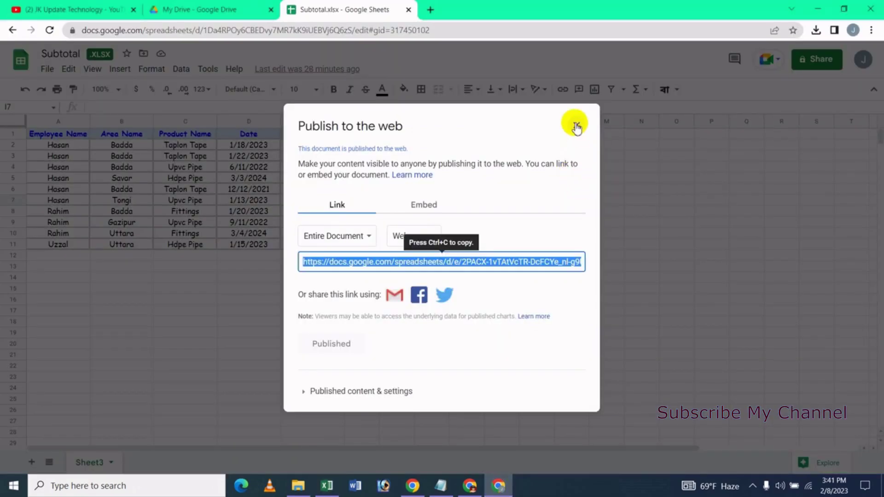
left_click(577, 125)
left_click_drag(185, 310, 184, 320)
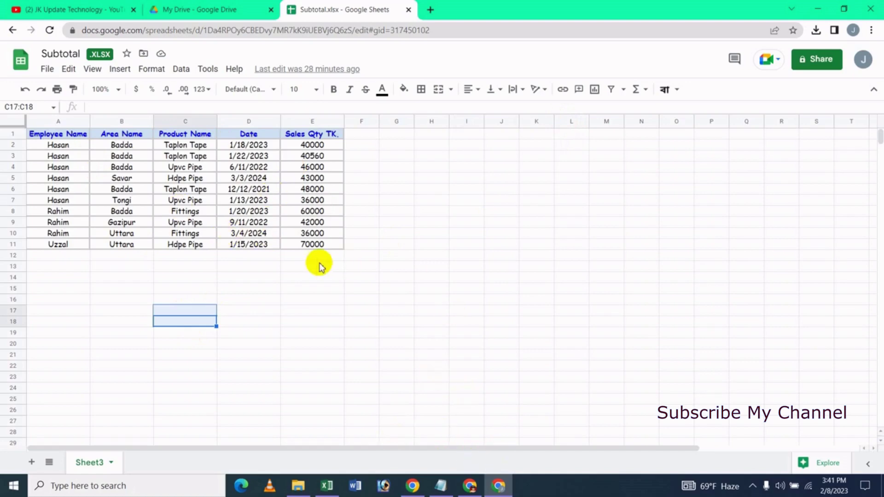
left_click(327, 485)
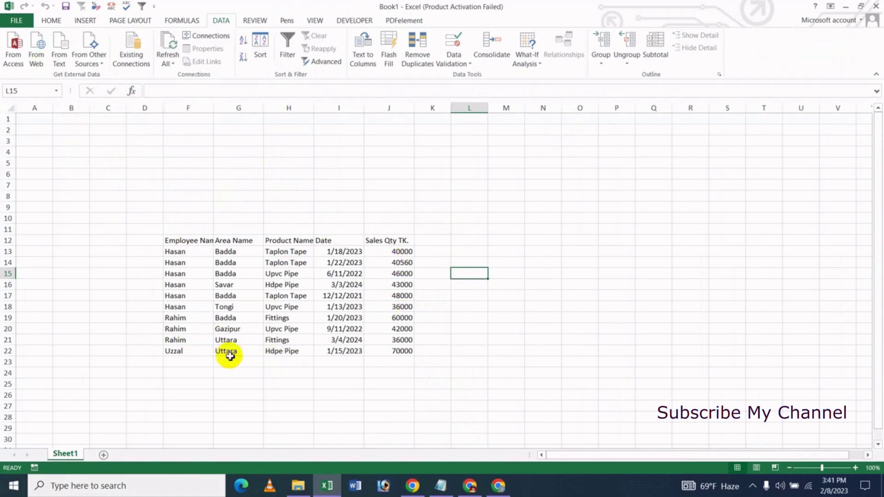
left_click(202, 353)
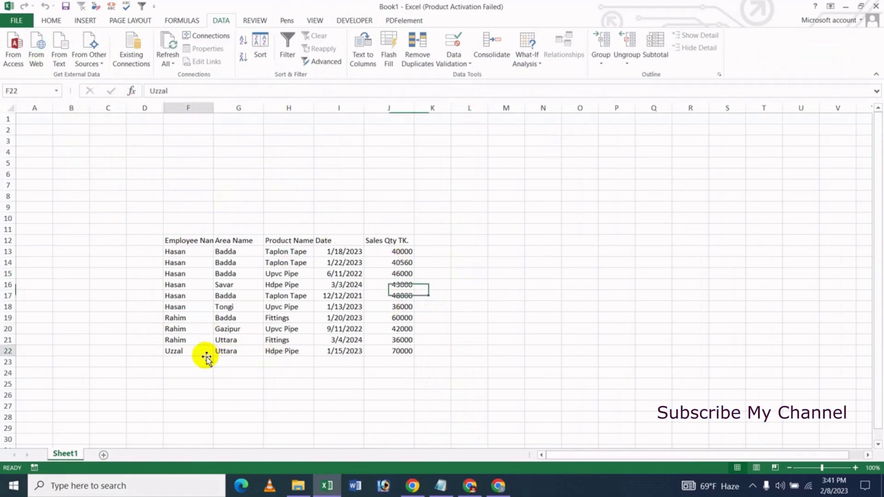
left_click(498, 485)
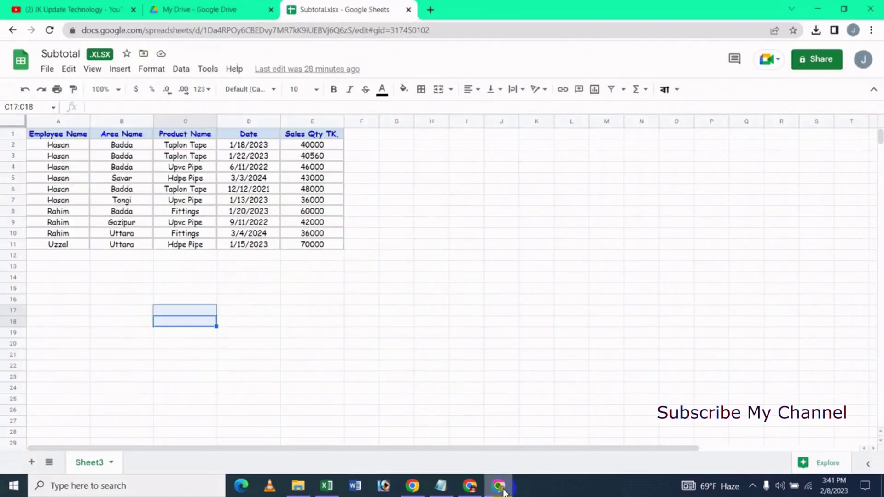
Fill row 12 with a new sale dated 5/8/2022 with quantity 54545.
left_click(67, 255)
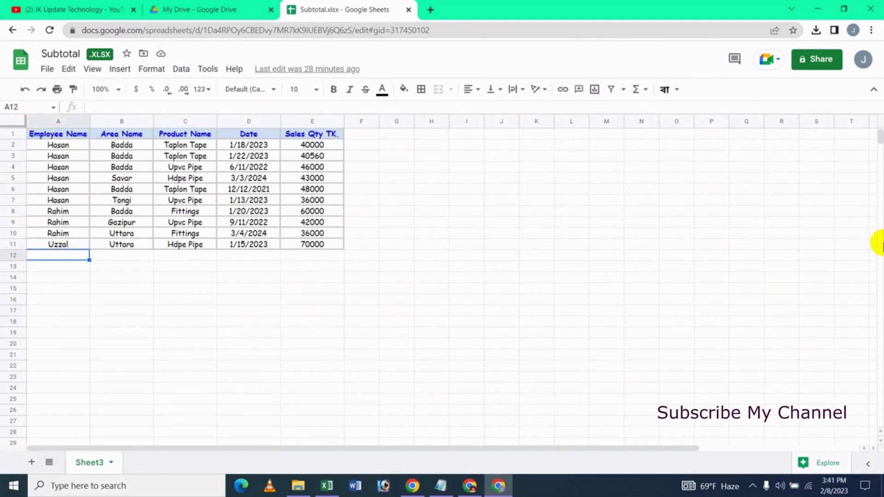
type("prince")
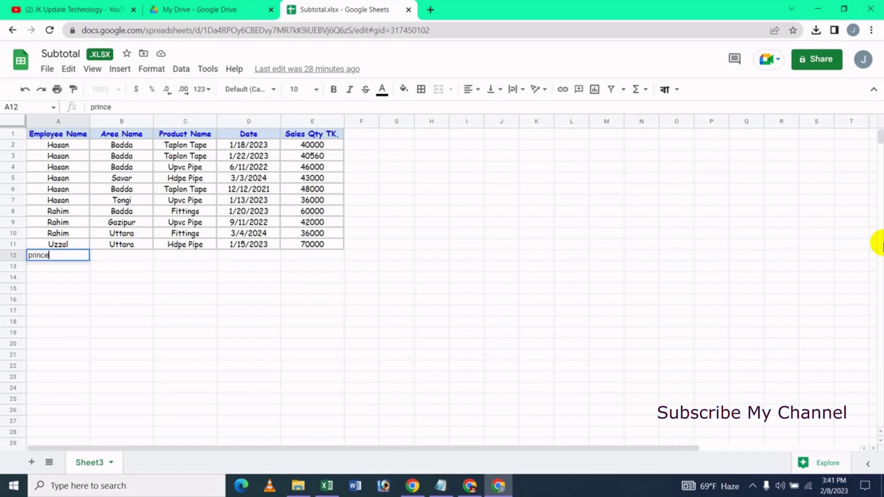
key("Tab")
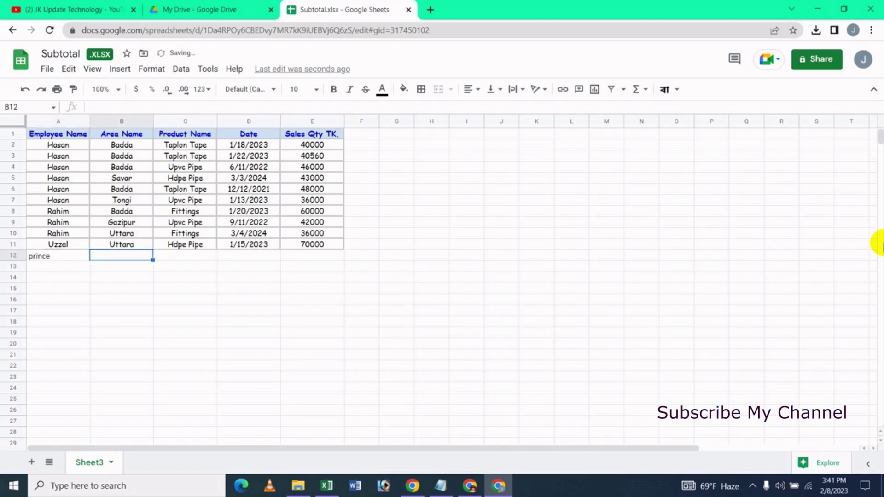
type("dfad")
key("Tab")
key("Tab")
key("shift+Tab")
type("dsf")
key("Tab")
type("5/8/2022")
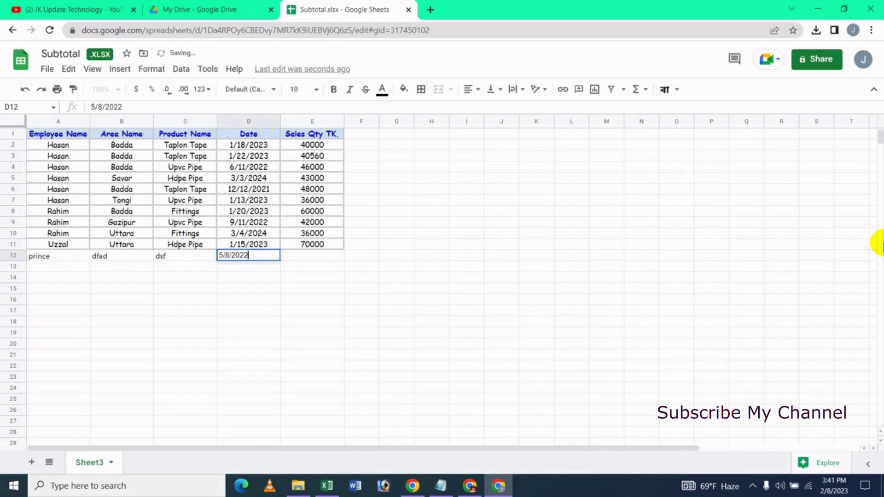
key("Tab")
type("54545")
key("Return")
Fill row 13 with a new sale dated 2/8/2022 with quantity 5454.
key("Left")
key("Left")
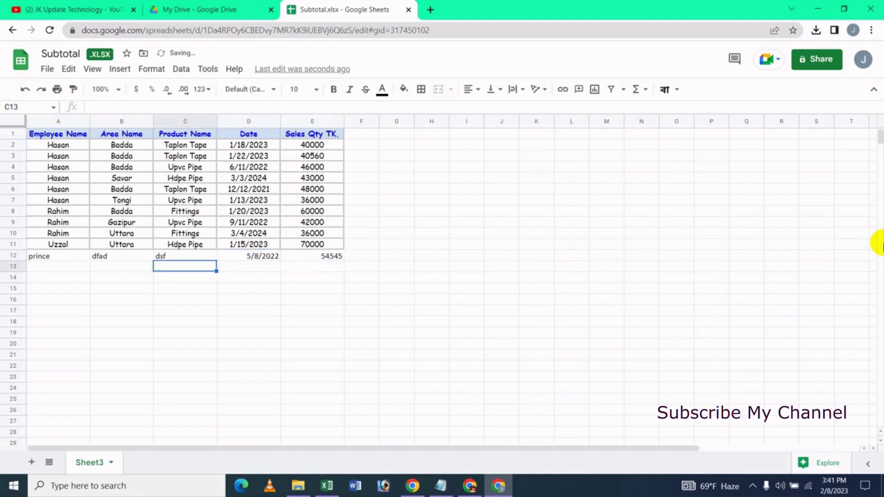
key("Left")
key("Left")
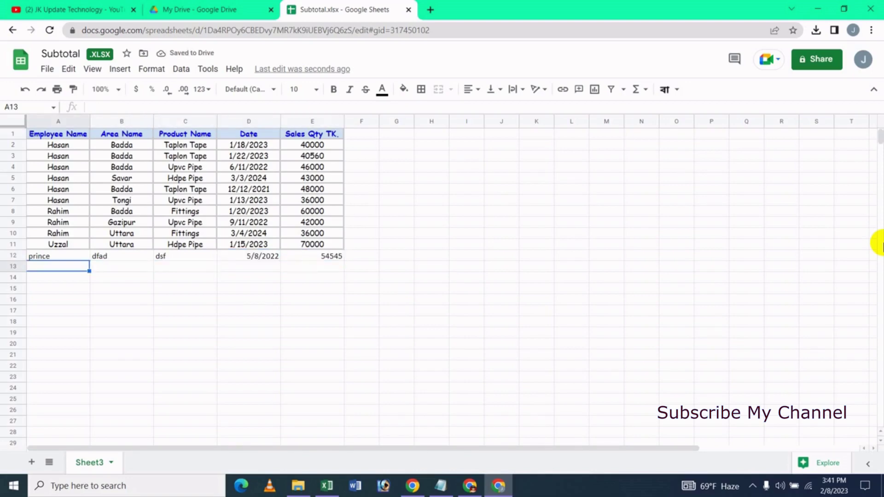
type("ponir")
key("Tab")
type("dsf")
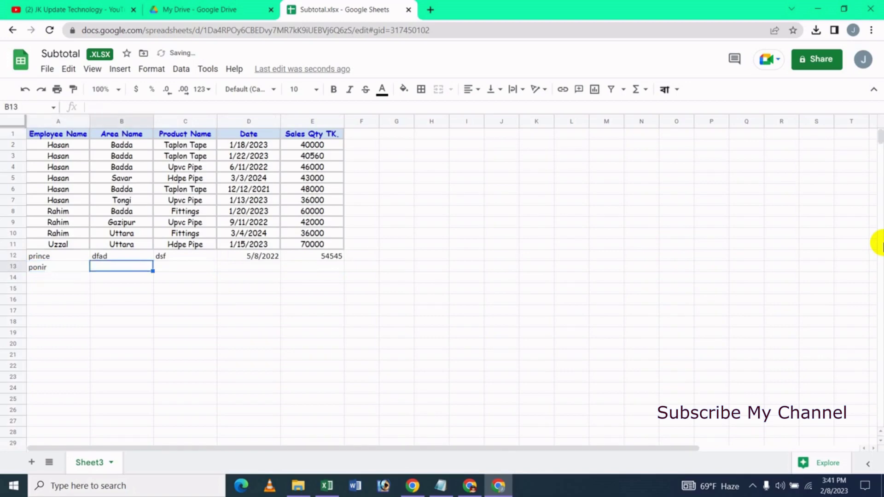
key("Tab")
type("dsf")
key("Tab")
type("5")
type("2/8/2022")
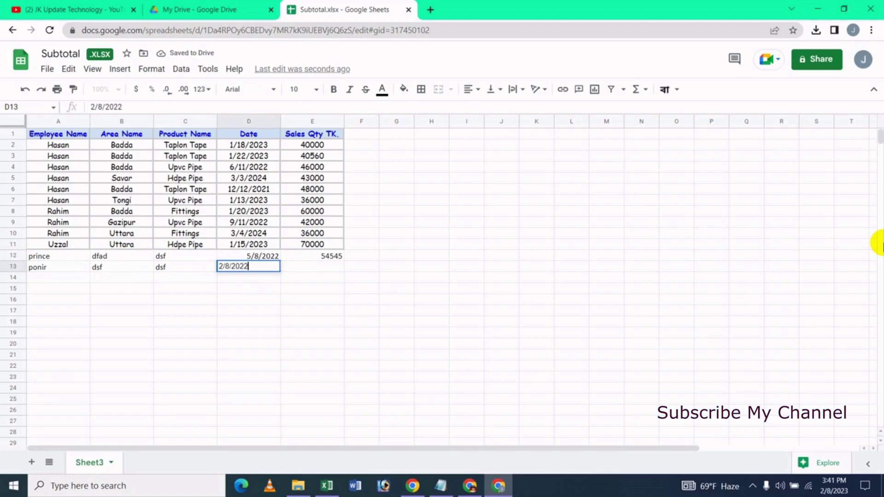
key("Tab")
type("54")
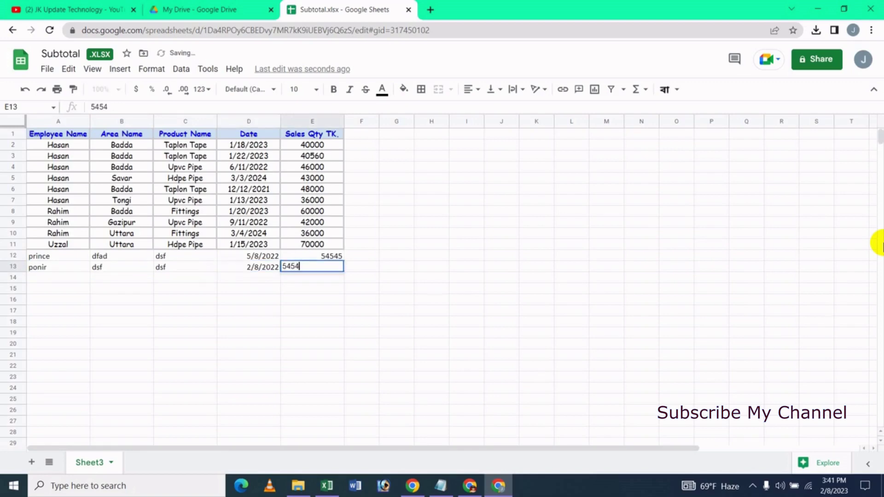
key("Return")
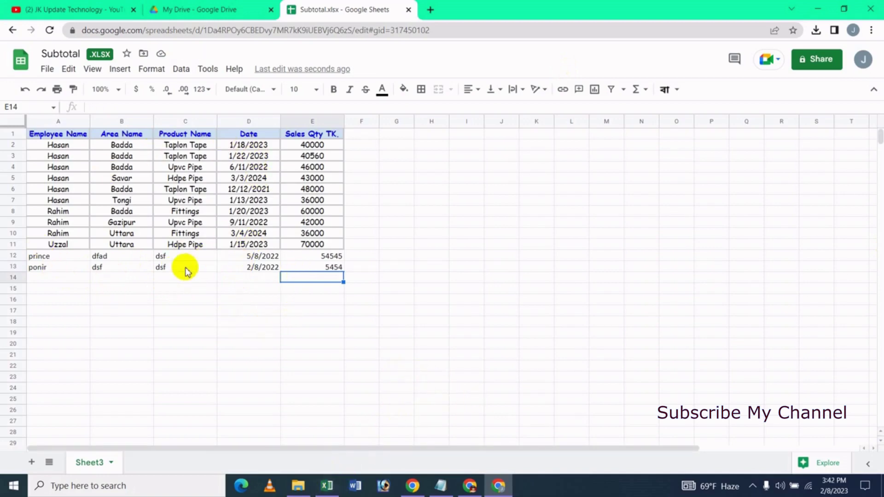
Change the E2 sales quantity from 40000 to 65000, then switch to Excel.
left_click(317, 146)
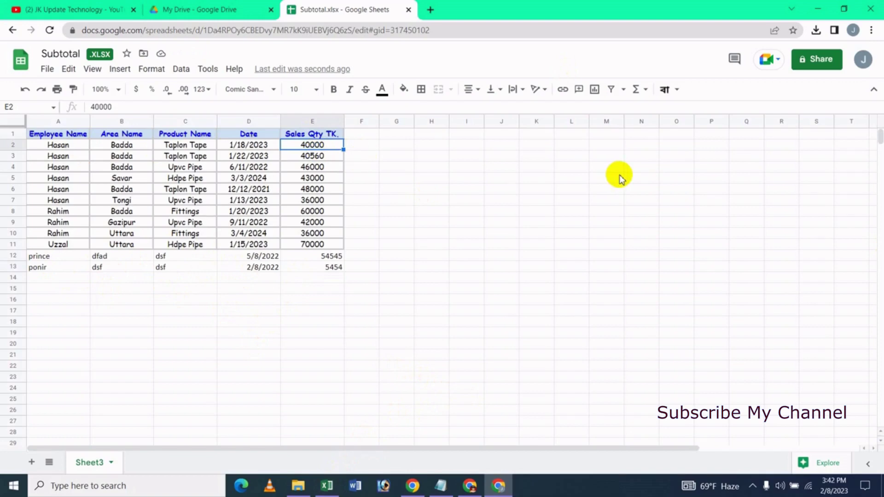
type("650")
key("Return")
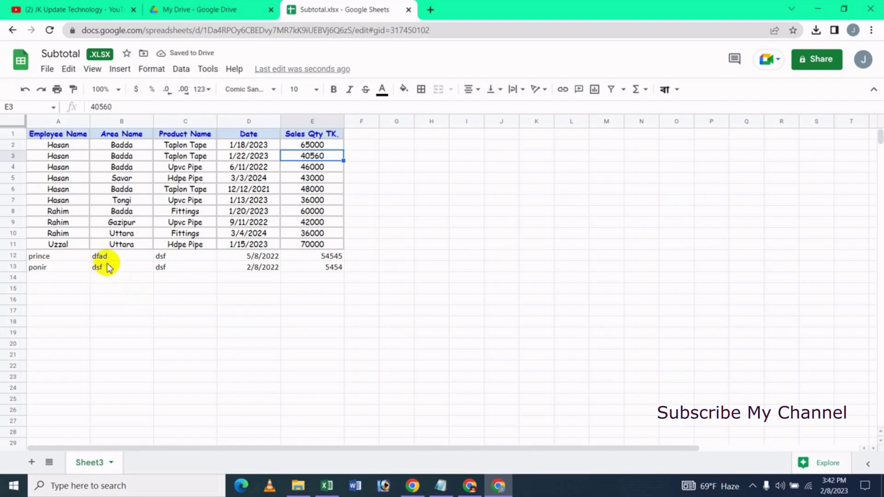
left_click(327, 485)
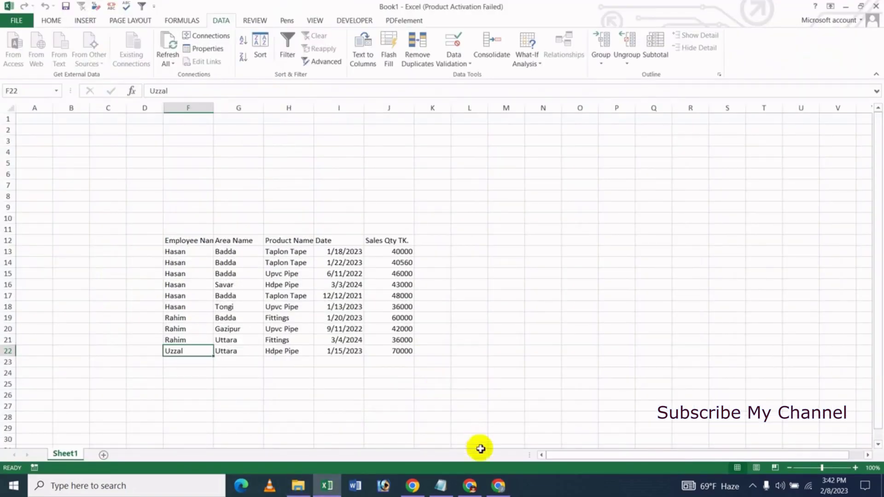
left_click(498, 487)
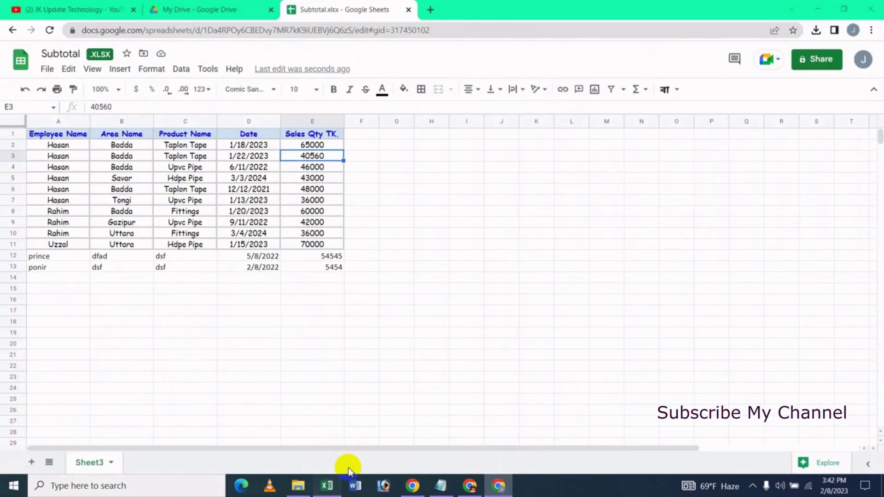
left_click(327, 485)
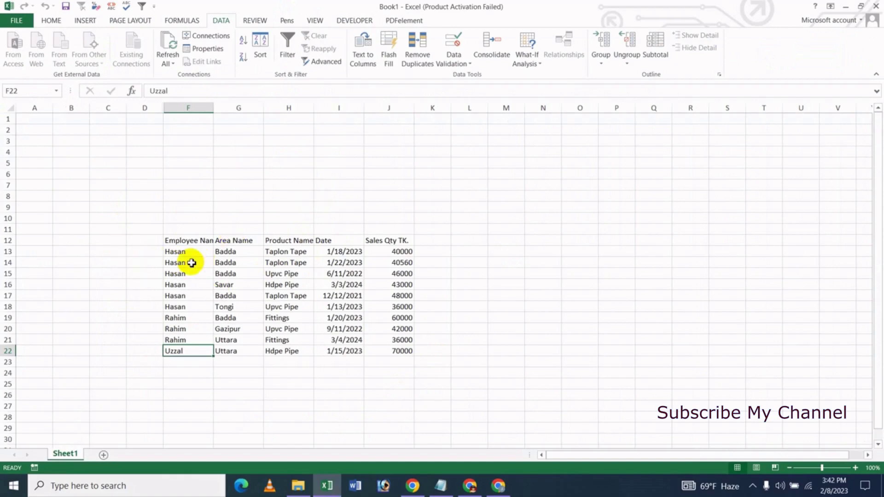
Refresh the linked Excel table so it shows 65000 and the two new rows.
left_click(173, 64)
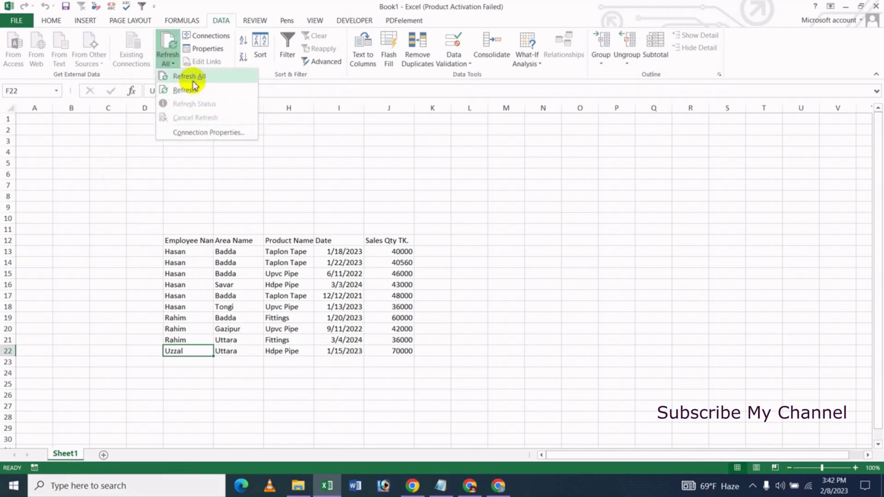
left_click(207, 78)
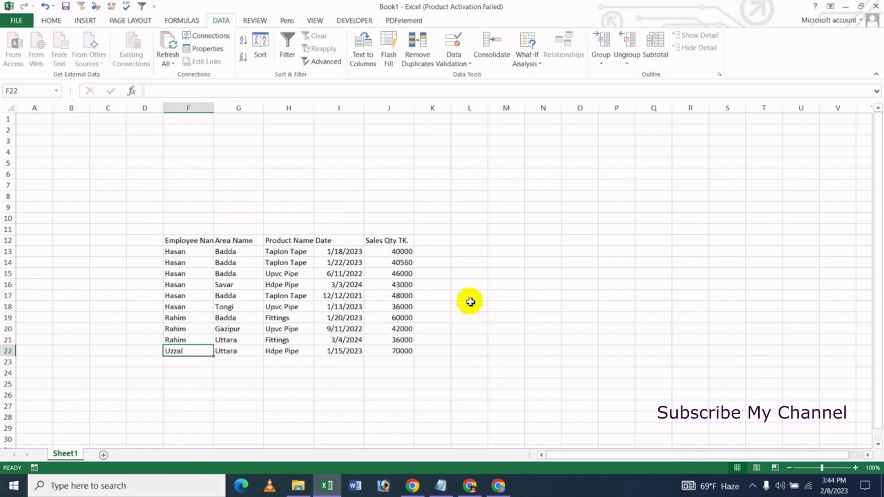
left_click(174, 64)
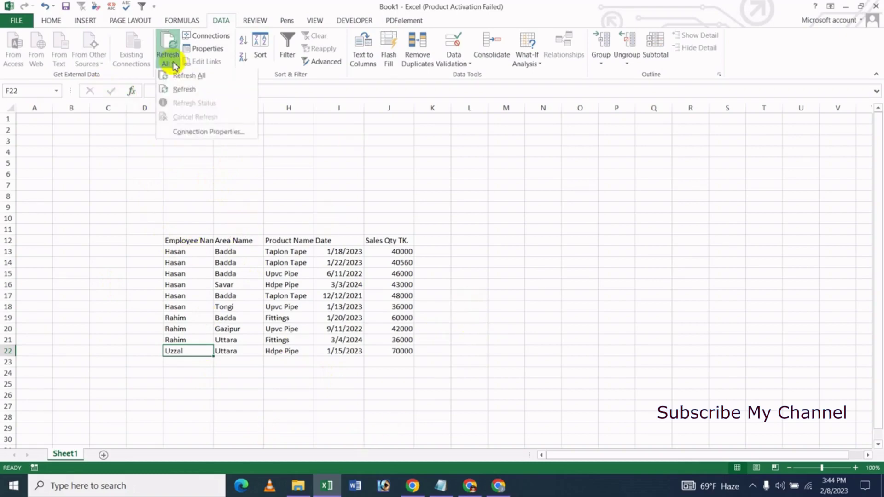
left_click(189, 89)
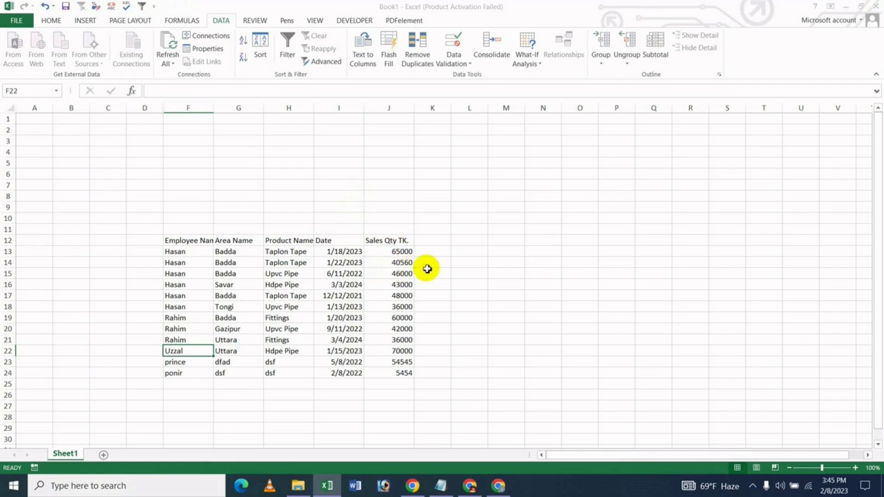
Glance at the Google Sheets source, then back in Excel select and inspect the last imported row.
left_click(498, 485)
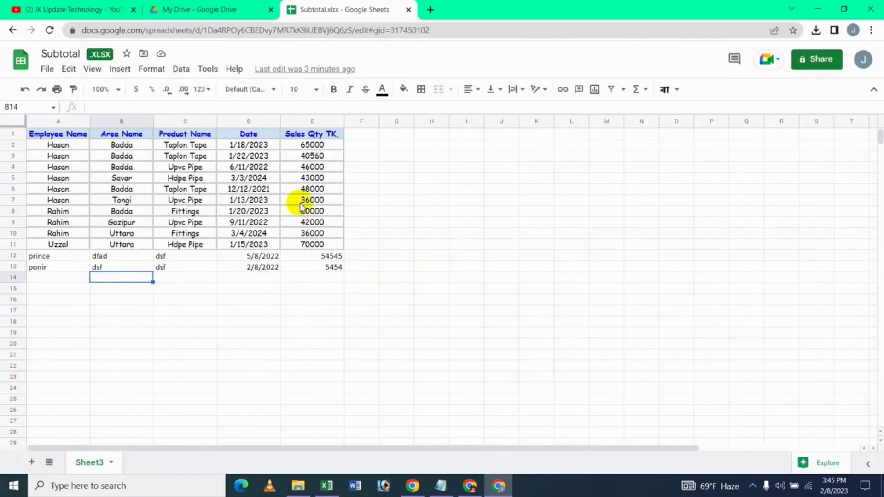
left_click(326, 485)
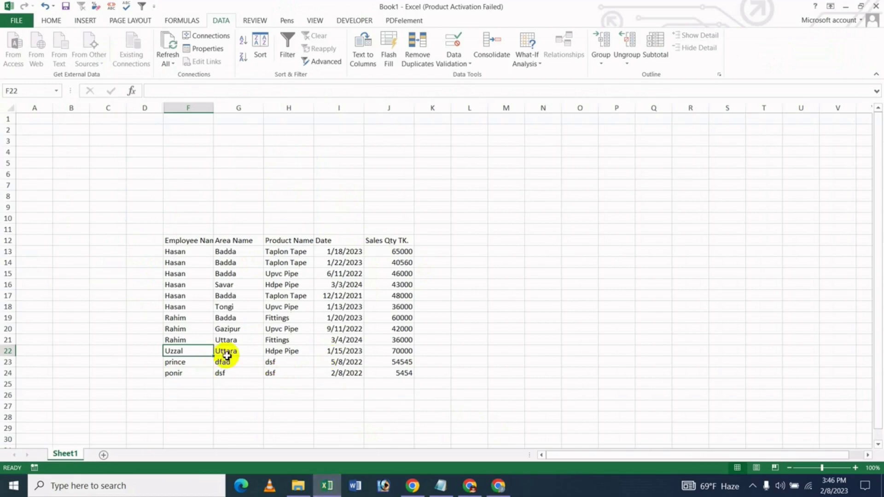
left_click_drag(179, 372, 401, 378)
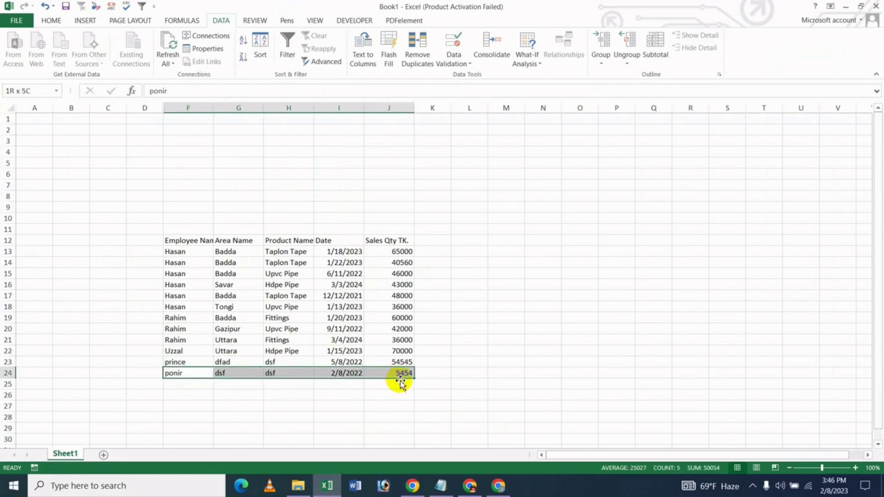
left_click(464, 363)
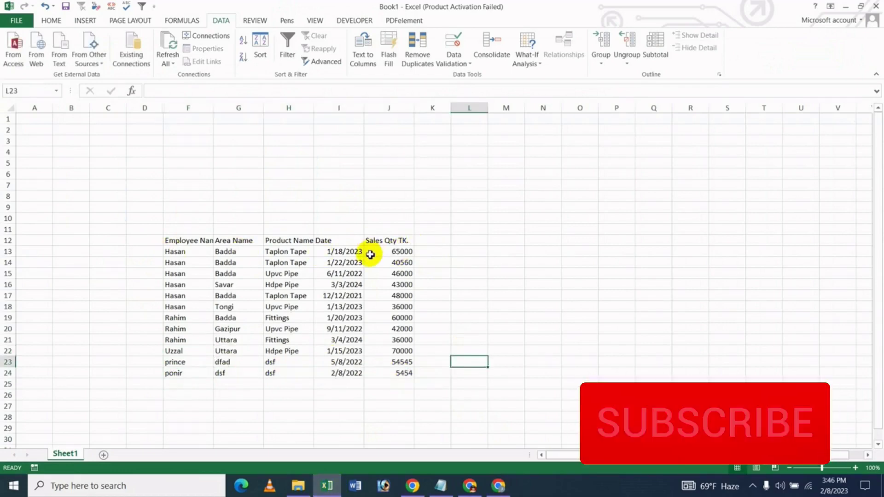
Verify the updated 65000 in J13 and the two imported rows, then return to Google Sheets.
left_click(388, 253)
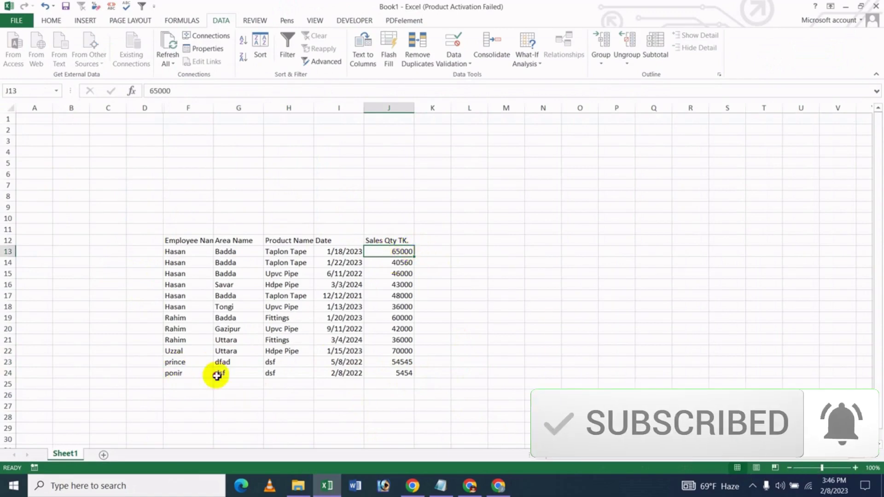
left_click_drag(175, 363, 395, 375)
left_click(456, 372)
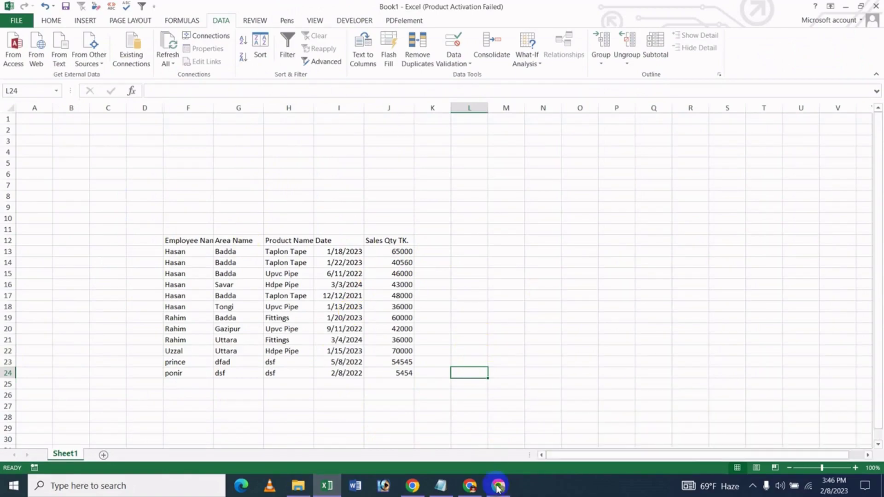
left_click(498, 487)
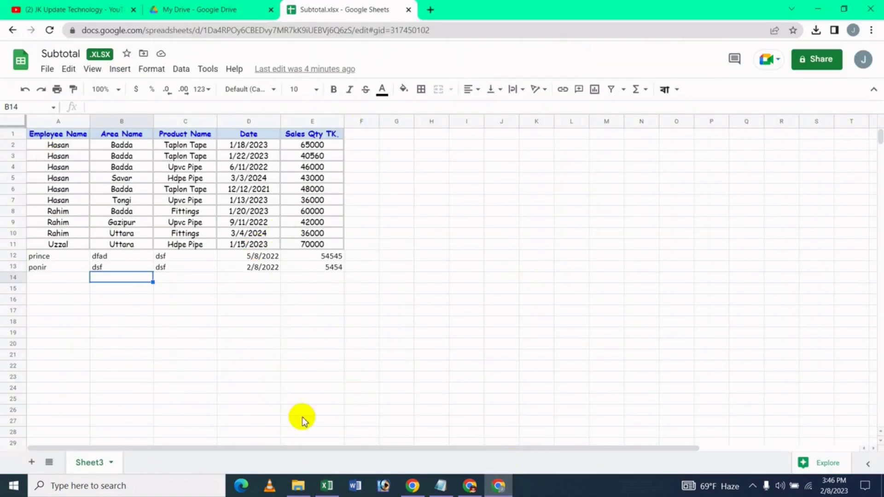
Compare Excel with the Google Sheets source, select the Date heading in I12, then show YouTube.
left_click(327, 486)
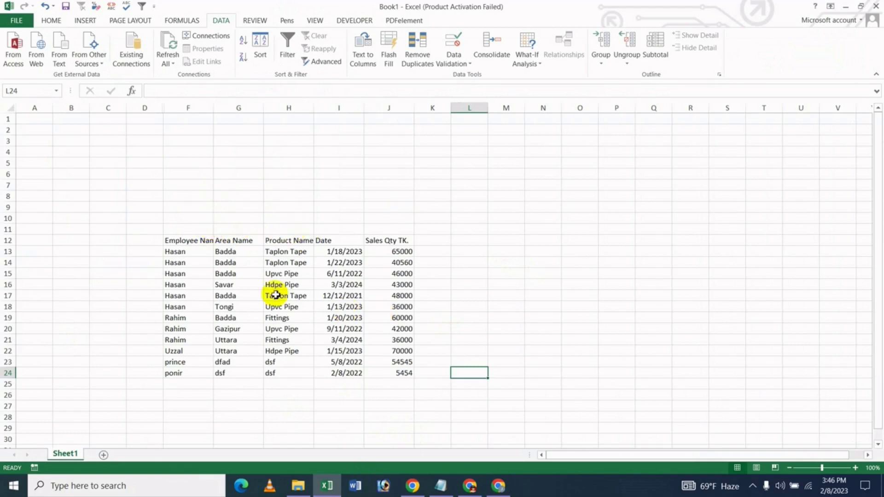
left_click(497, 485)
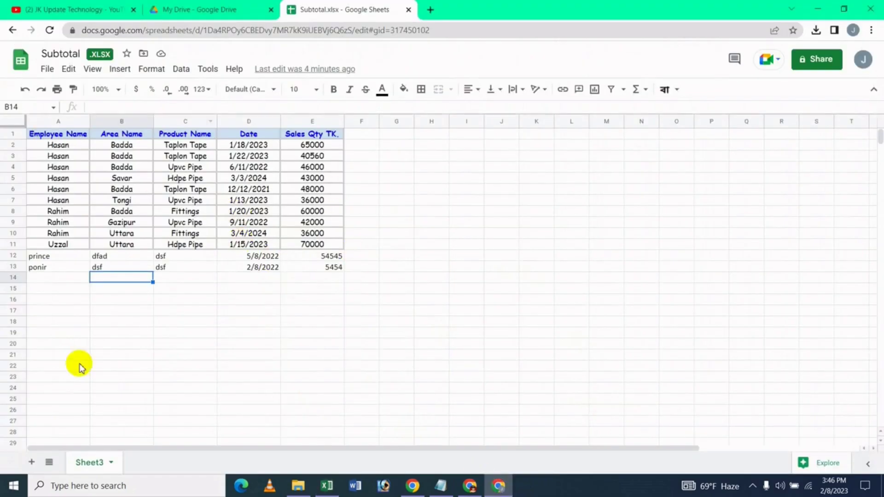
left_click(327, 485)
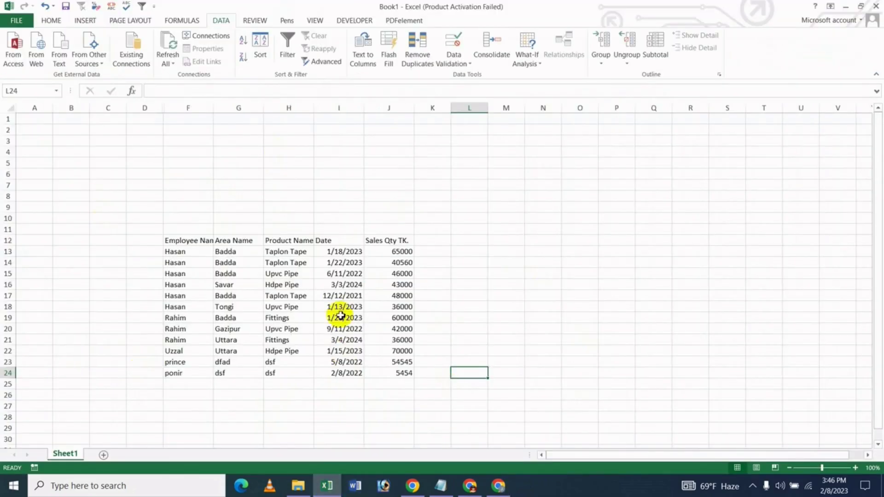
left_click(339, 240)
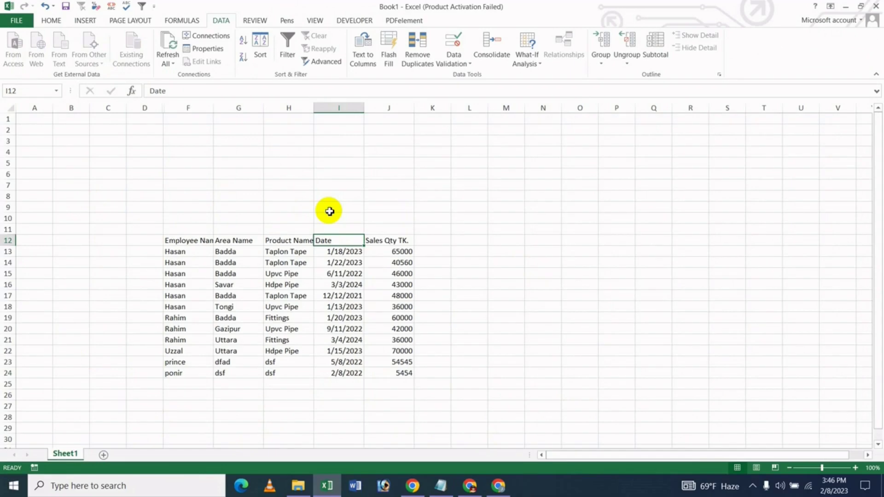
left_click(497, 485)
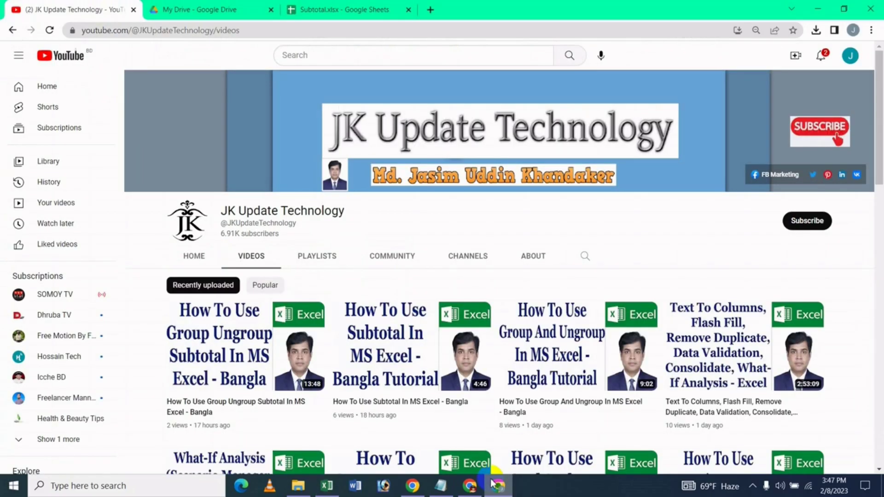